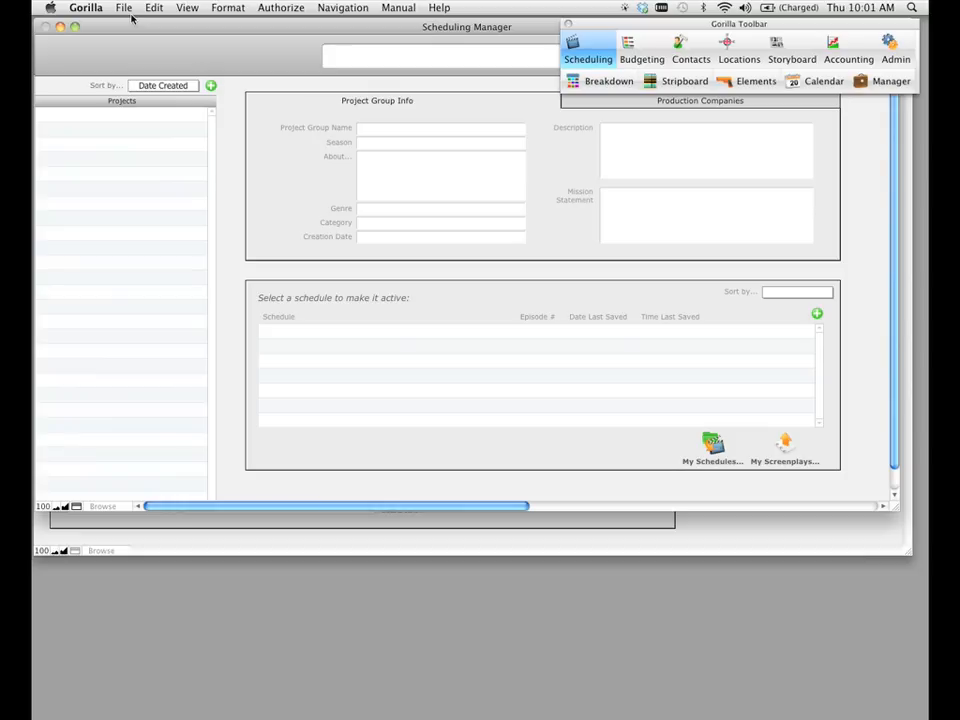
Create a new Gorilla project named 'The Janitor' from the File menu
{"action": "left_click", "coordinate": [126, 8]}
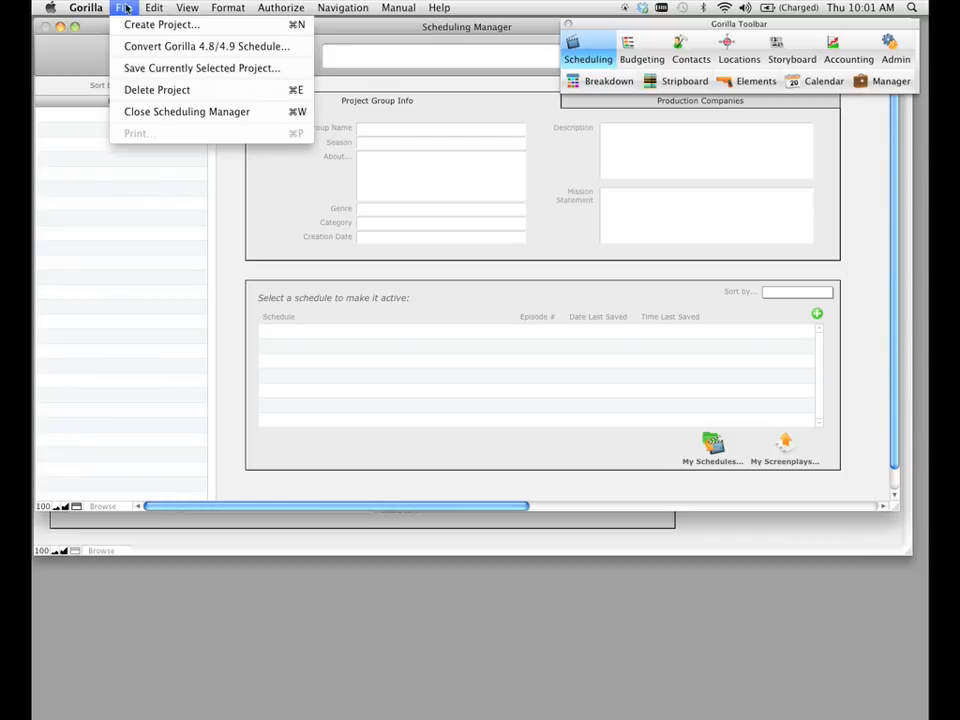
{"action": "left_click", "coordinate": [267, 30]}
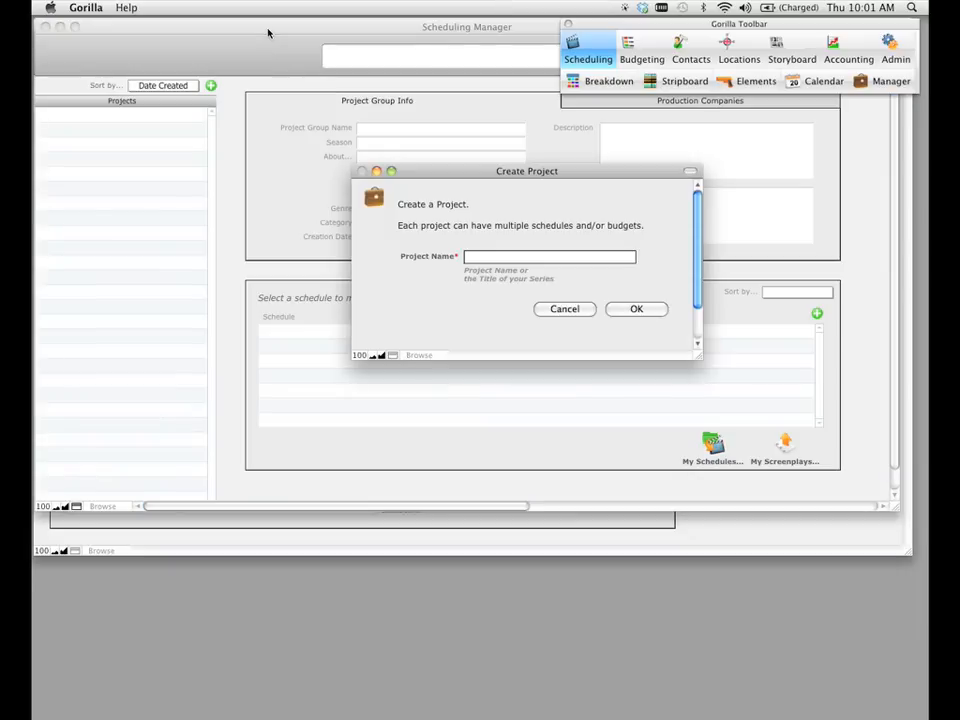
{"action": "type", "text": "The J"}
{"action": "type", "text": "anitor"}
{"action": "left_click", "coordinate": [636, 310]}
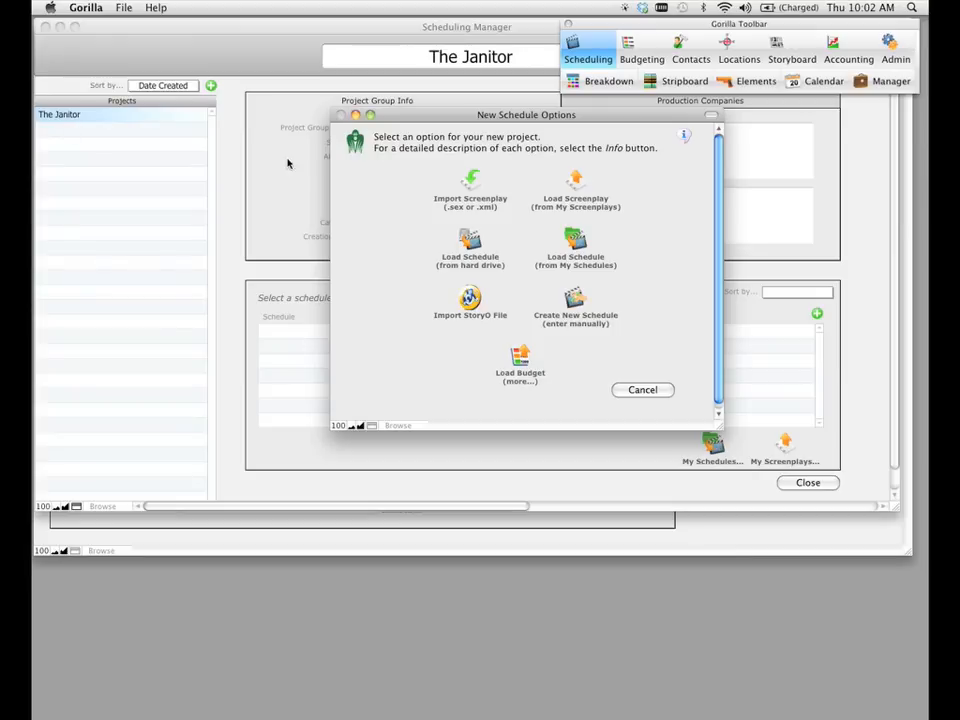
Start a schedule from an imported screenplay and name it 'The Janitor Schedule'
{"action": "left_click", "coordinate": [471, 183]}
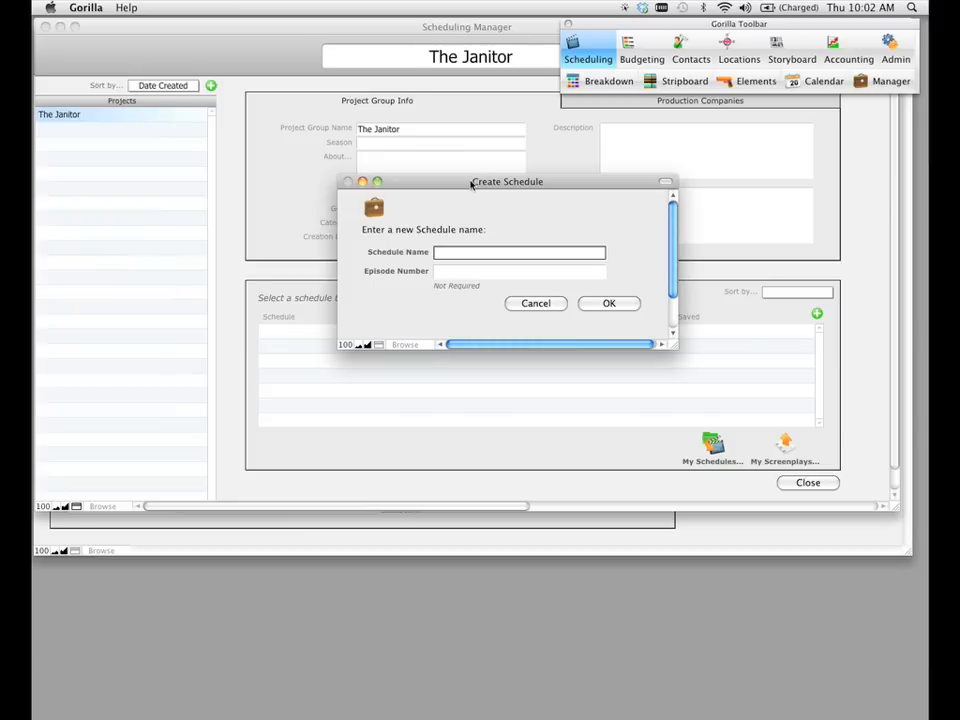
{"action": "type", "text": "The Jan"}
{"action": "type", "text": "itor"}
{"action": "type", "text": " Schedule"}
{"action": "left_click", "coordinate": [477, 253]}
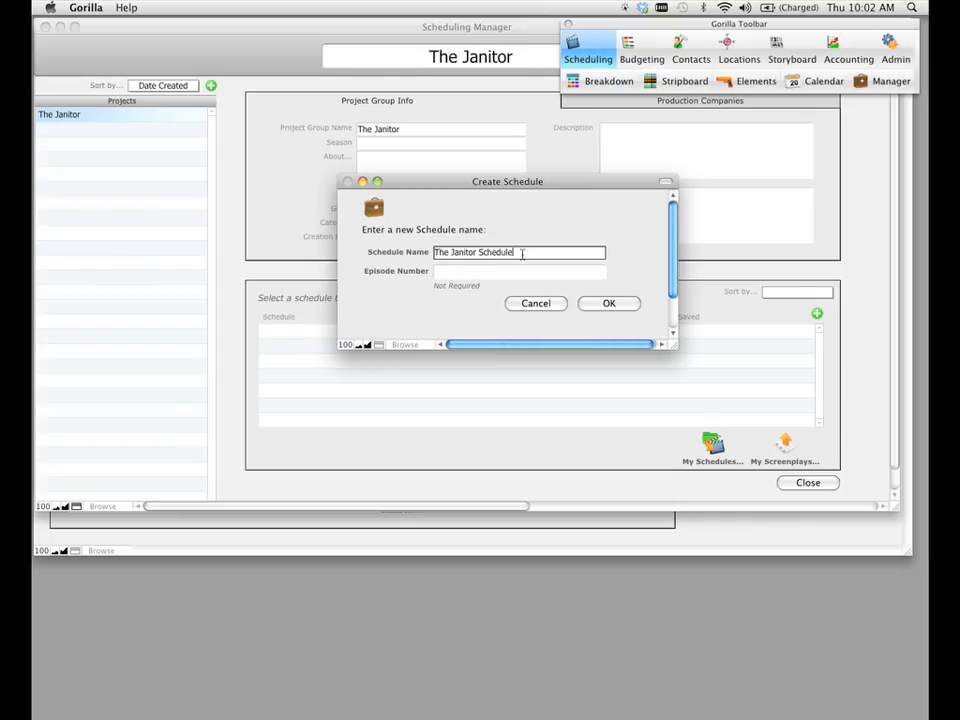
{"action": "left_click", "coordinate": [619, 306]}
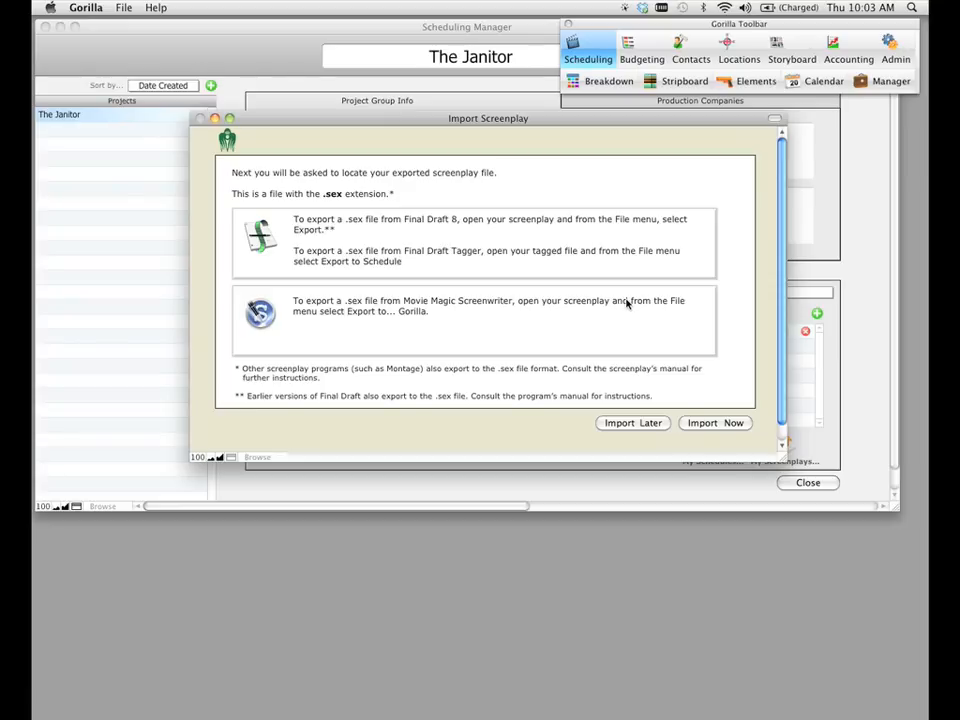
Import the screenplay file 'The Janitor_Tagged.sex' into the schedule
{"action": "left_click", "coordinate": [725, 425]}
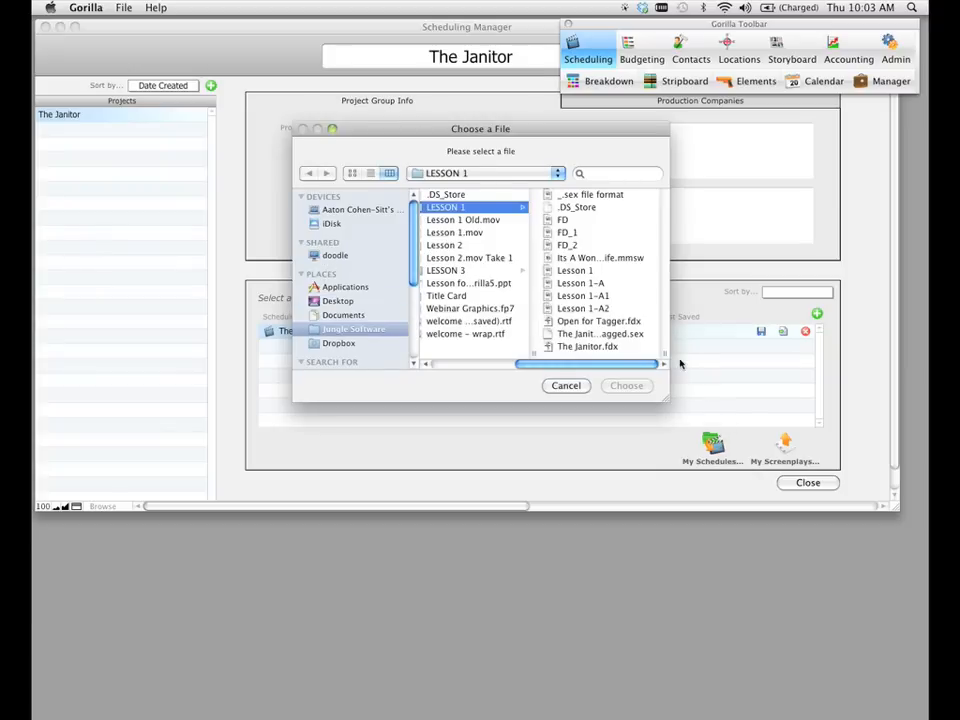
{"action": "left_click_drag", "start_coordinate": [667, 405], "coordinate": [828, 397]}
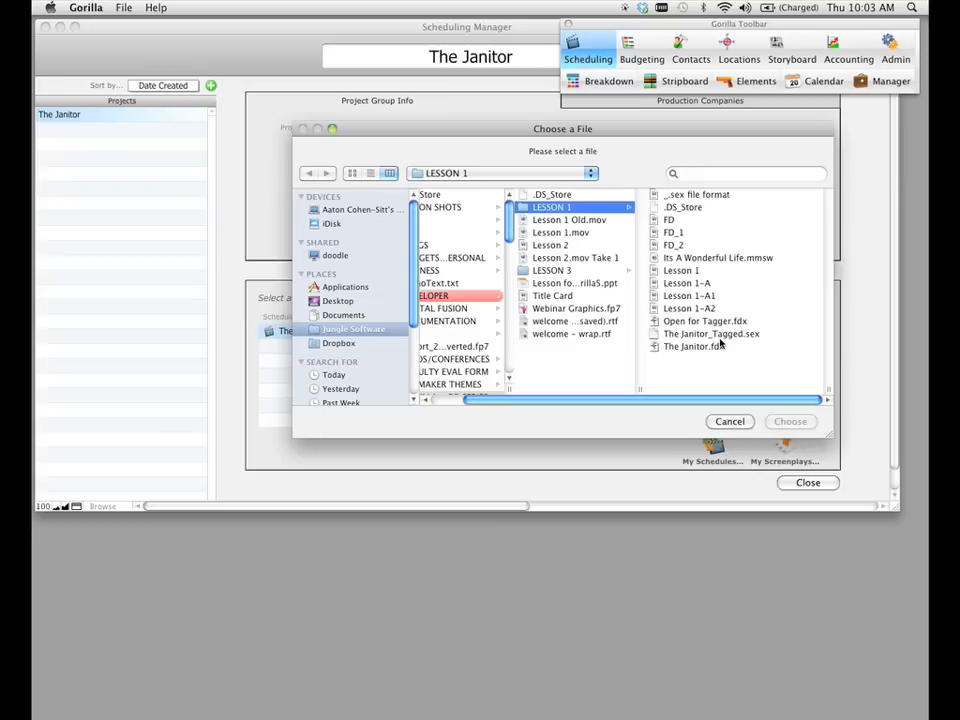
{"action": "left_click", "coordinate": [719, 336]}
{"action": "left_click", "coordinate": [790, 421]}
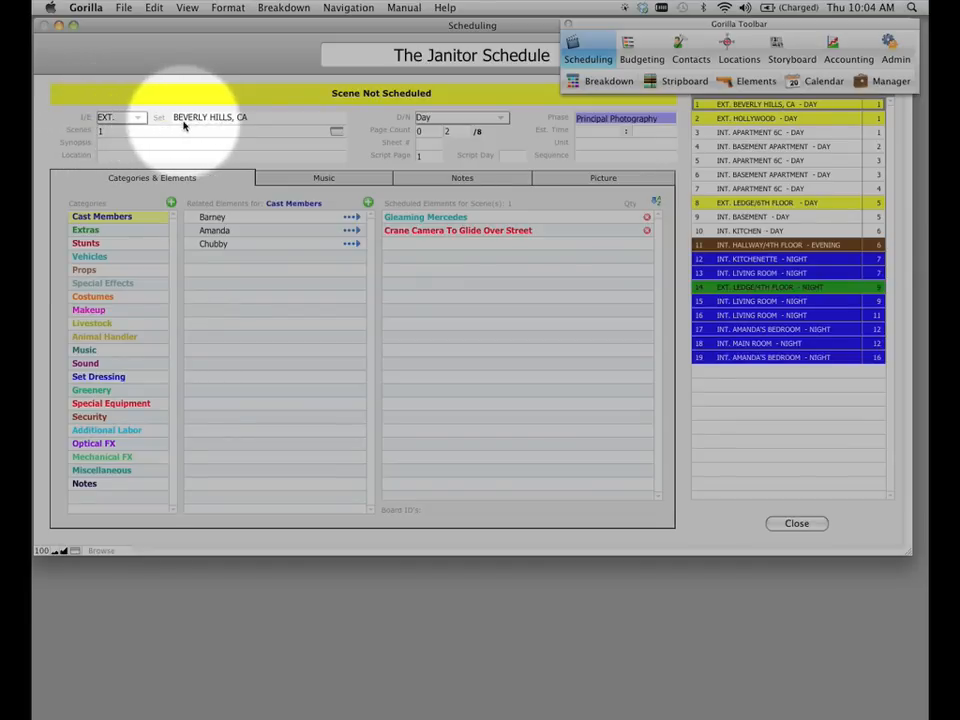
Keep scene 1's D/N setting on Day, then switch over to Final Draft
{"action": "left_click", "coordinate": [463, 121]}
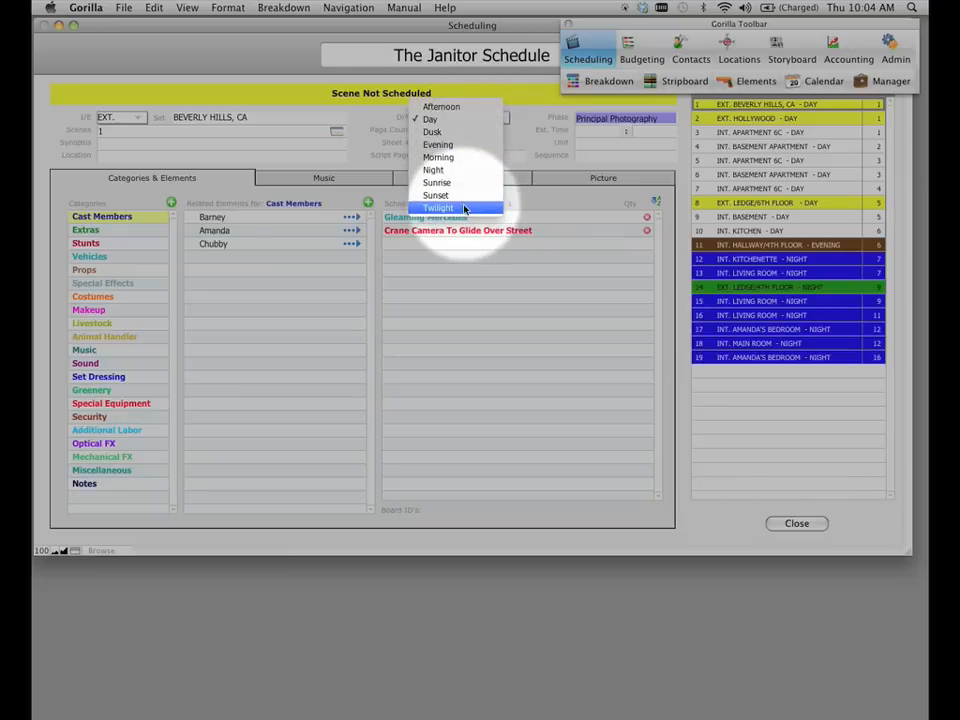
{"action": "left_click", "coordinate": [430, 119]}
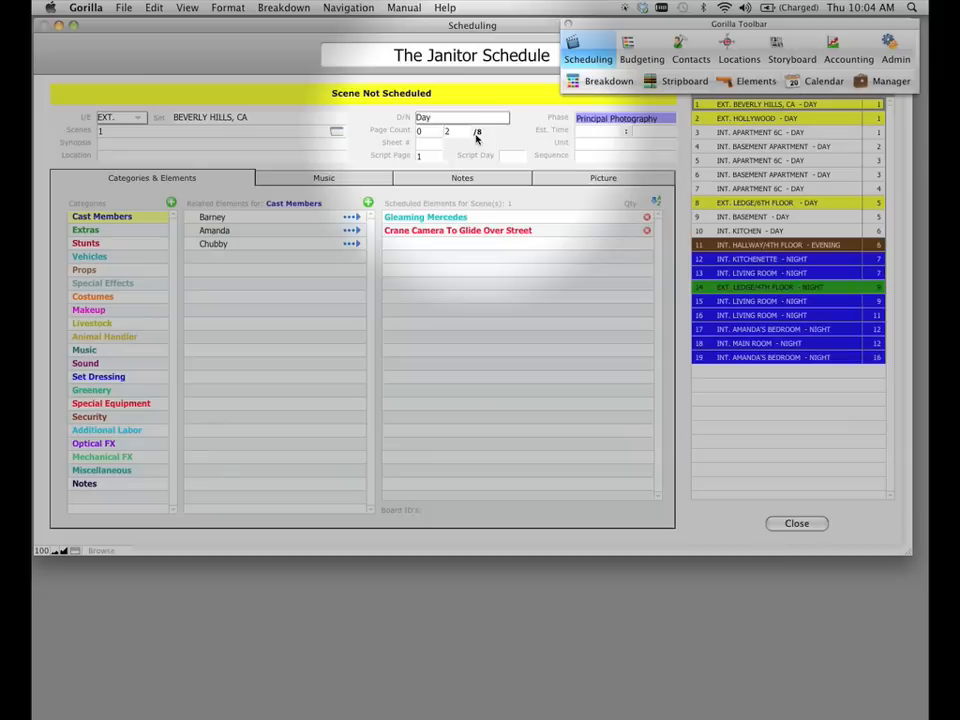
{"action": "key", "text": "super+Tab"}
{"action": "key", "text": "super+Tab"}
{"action": "key", "text": "super+Tab"}
{"action": "key", "text": "super+Tab"}
{"action": "key", "text": "super+Tab"}
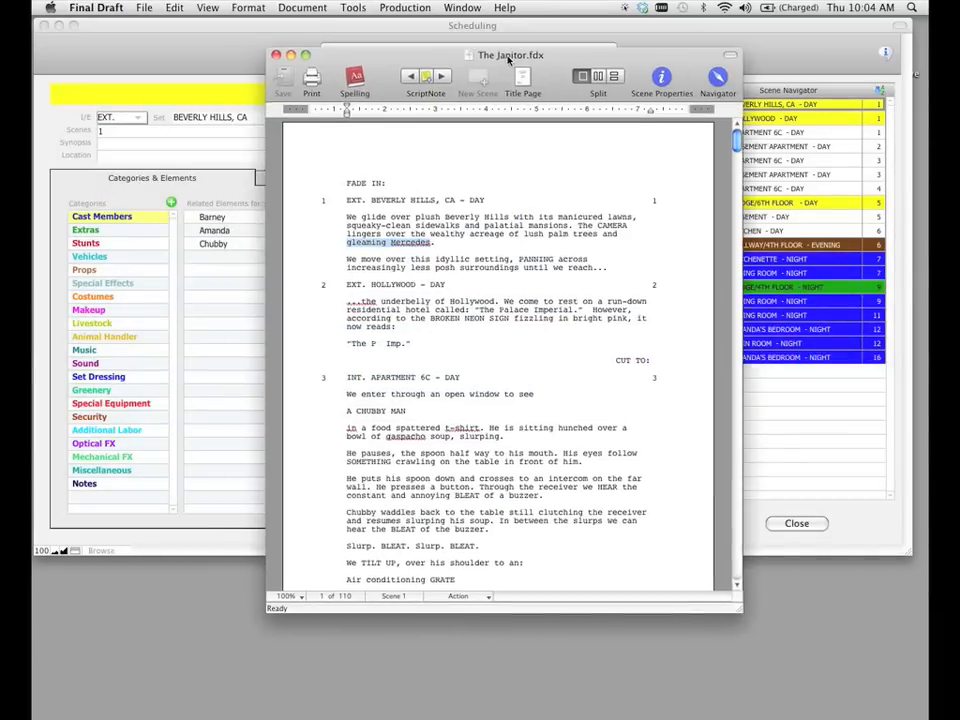
Select scene 1 Beverly Hills in the script and reposition the window to reveal the Scene Navigator
{"action": "left_click_drag", "start_coordinate": [508, 60], "coordinate": [705, 41]}
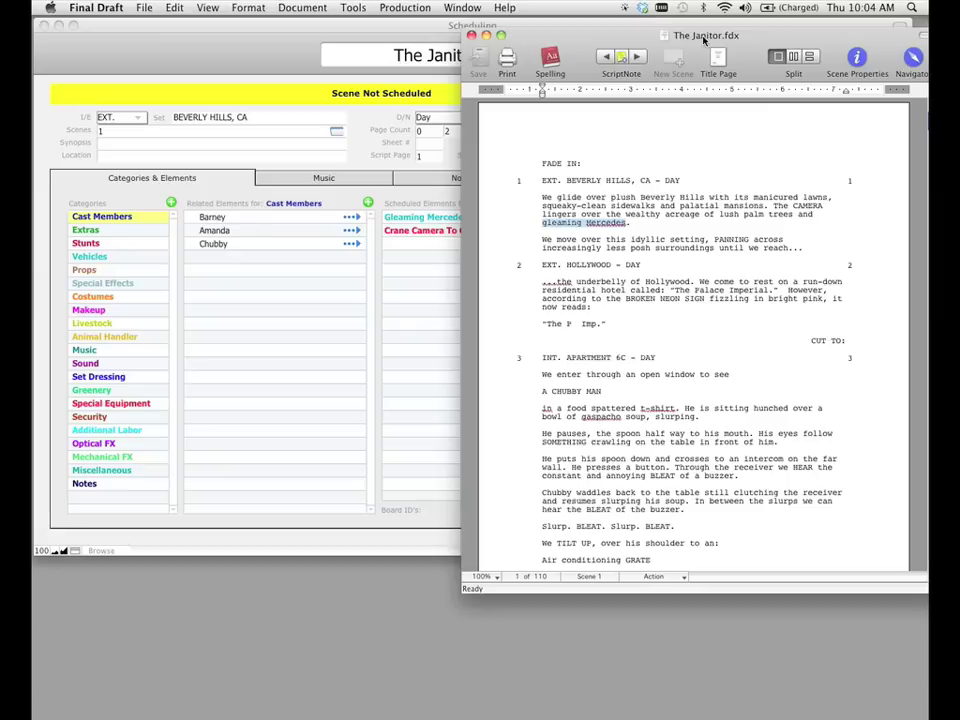
{"action": "left_click", "coordinate": [516, 182]}
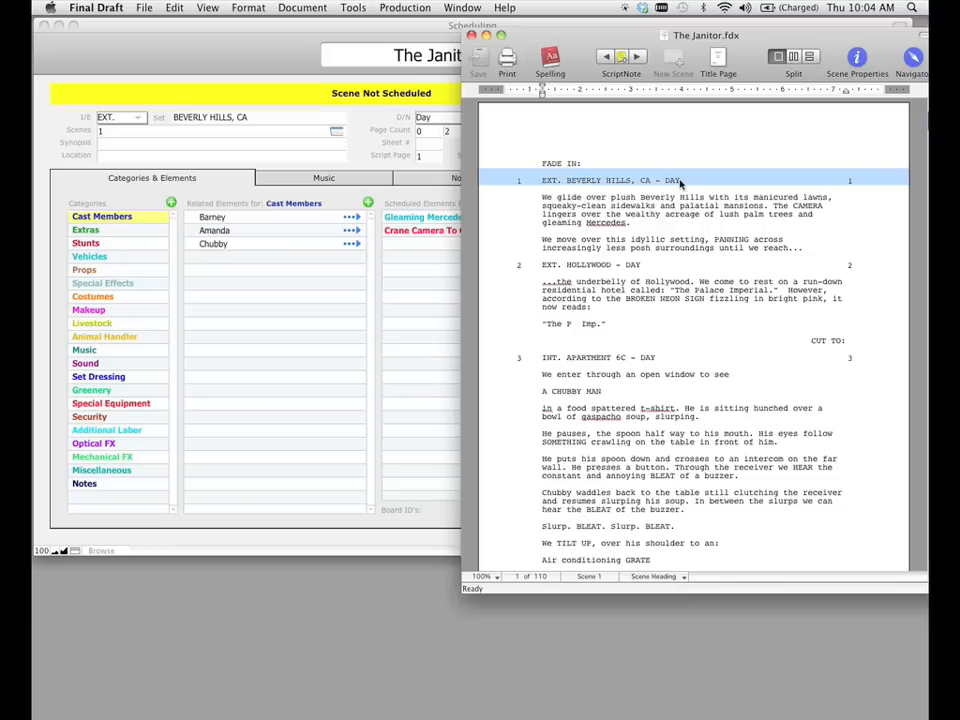
{"action": "left_click", "coordinate": [598, 205]}
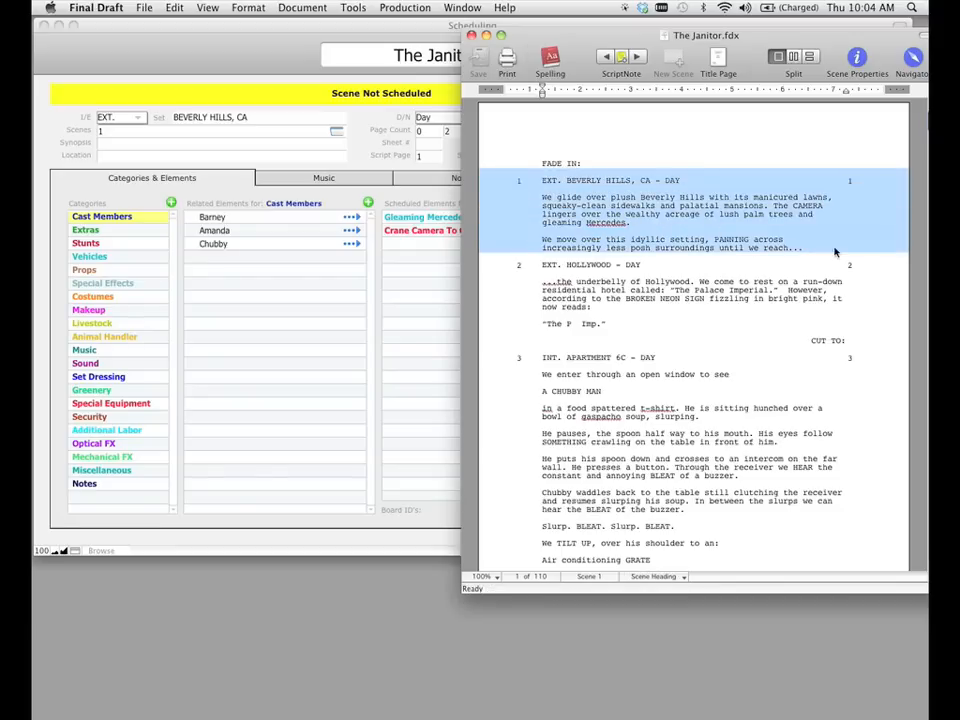
{"action": "left_click_drag", "start_coordinate": [563, 85], "coordinate": [594, 96]}
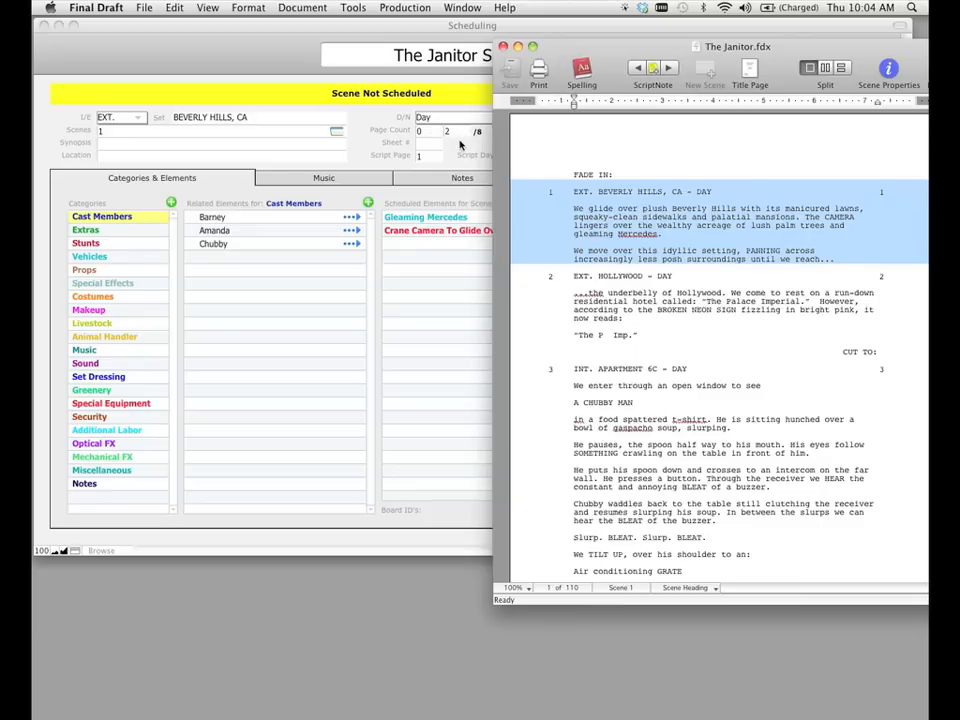
{"action": "left_click", "coordinate": [532, 46]}
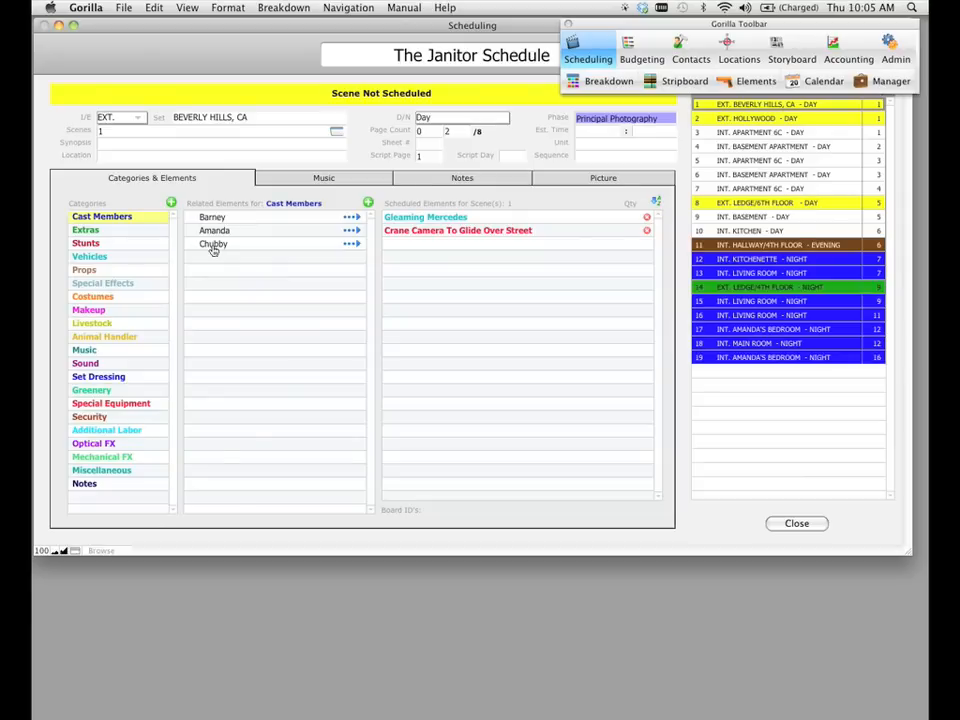
Show the Props category for scene 1, listing the gazpacho soup, spoon and plunger
{"action": "left_click", "coordinate": [88, 272]}
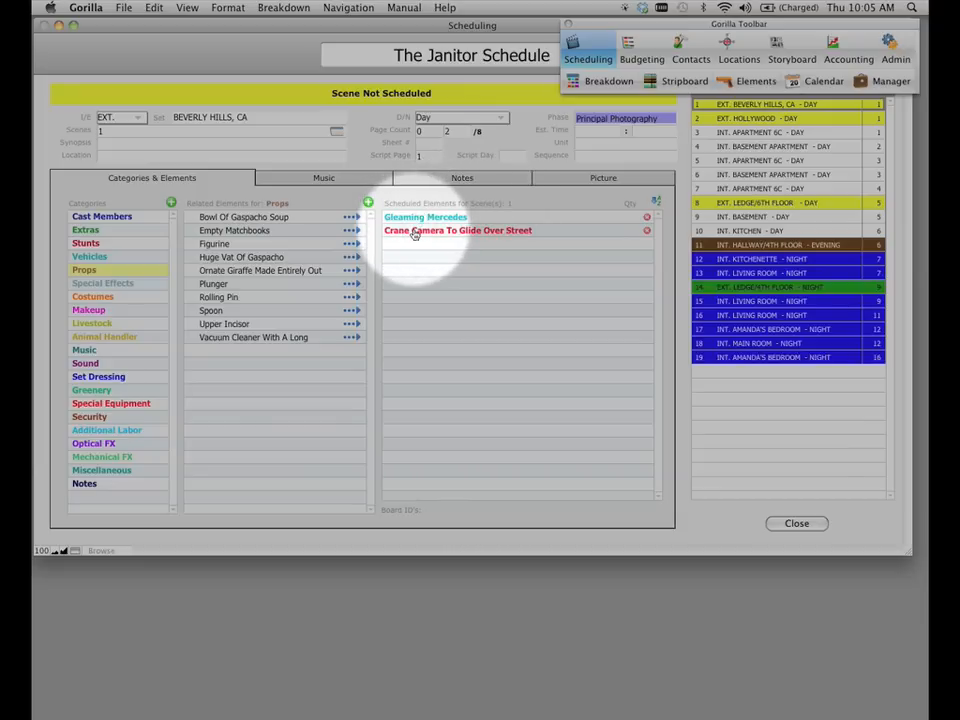
{"action": "key", "text": "super+Tab"}
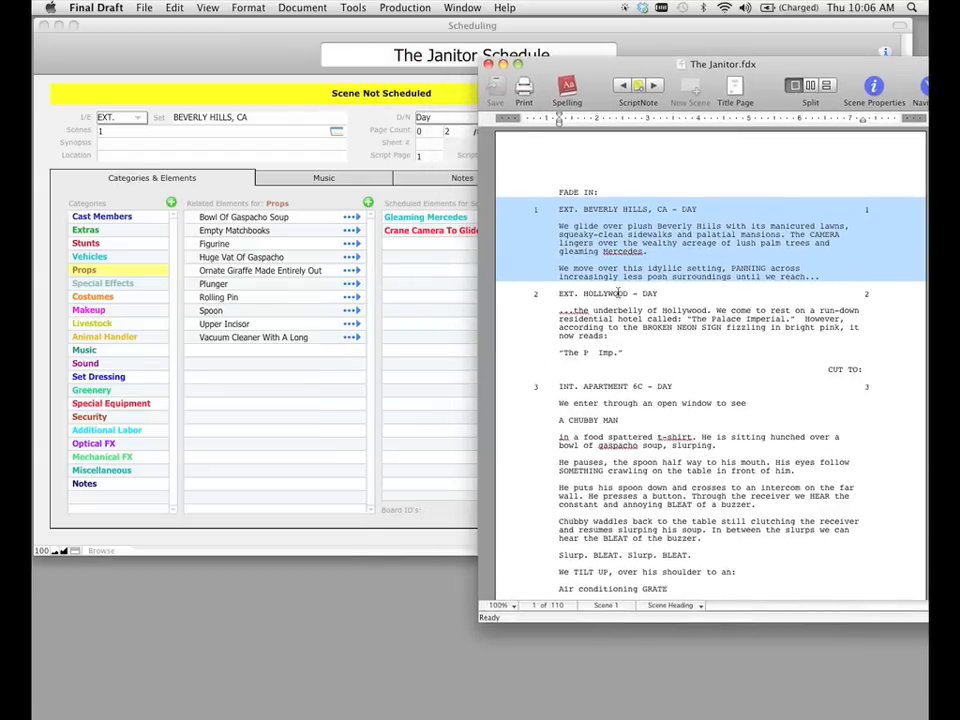
{"action": "left_click_drag", "start_coordinate": [559, 251], "coordinate": [642, 253]}
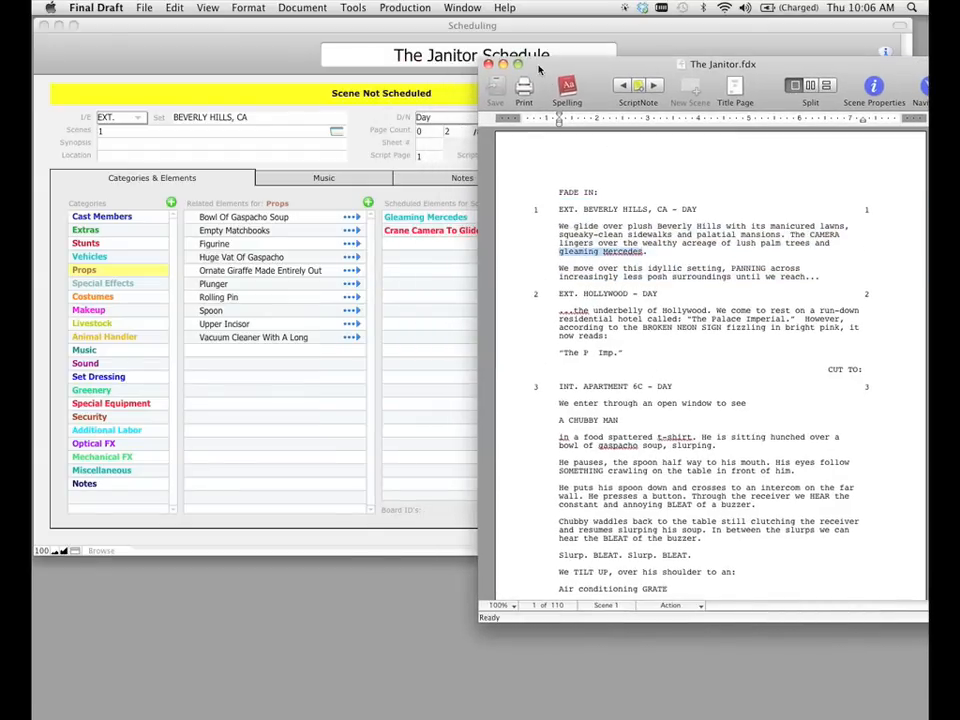
{"action": "left_click_drag", "start_coordinate": [537, 69], "coordinate": [579, 80]}
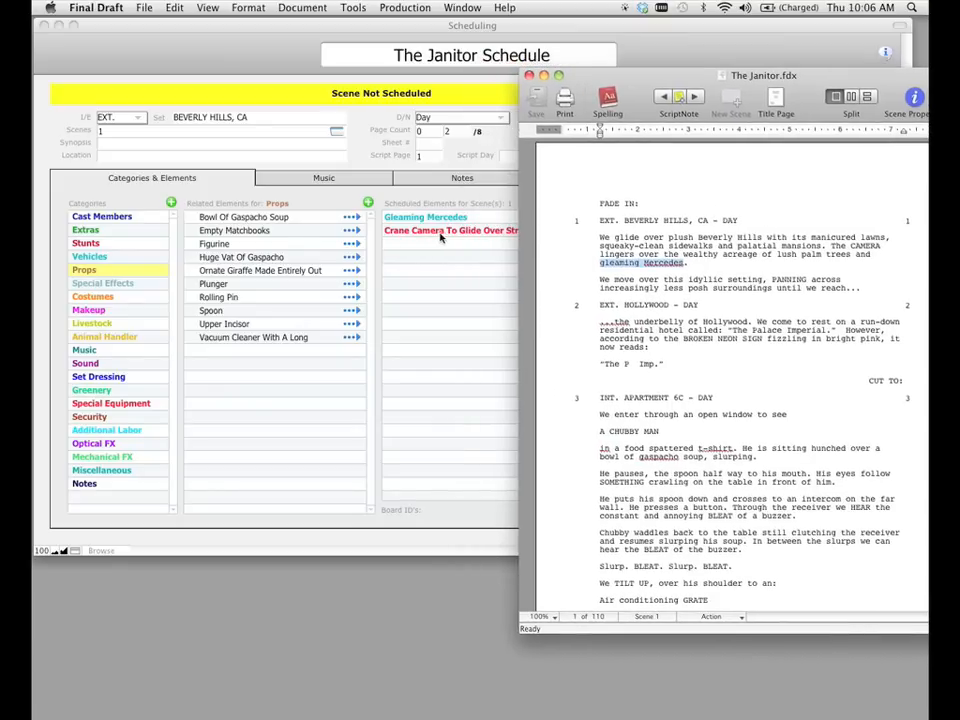
{"action": "left_click_drag", "start_coordinate": [663, 80], "coordinate": [447, 75]}
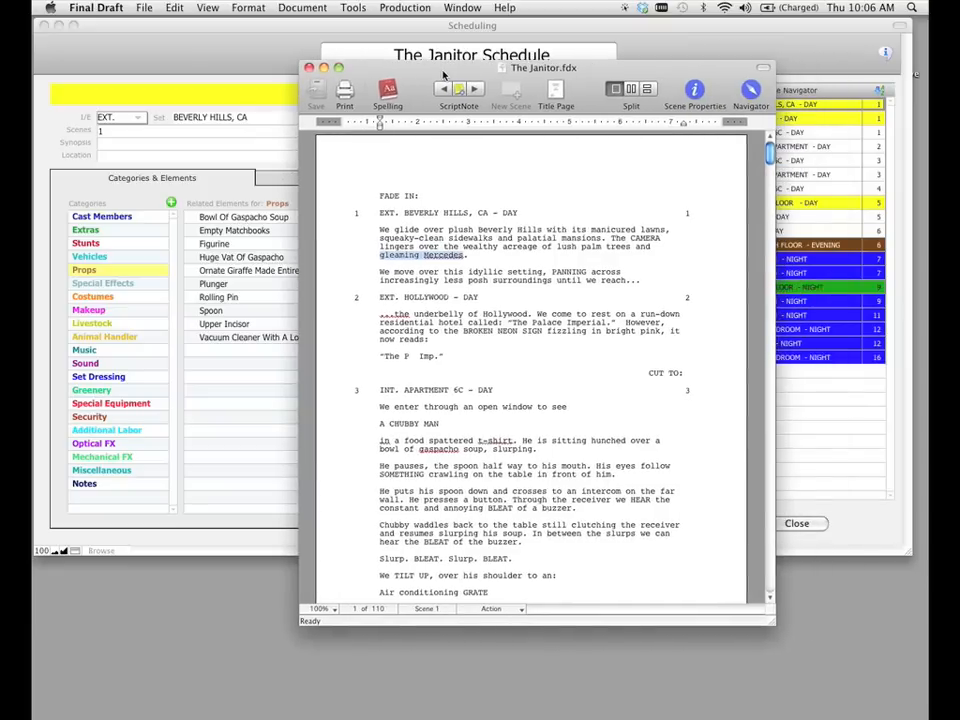
{"action": "key", "text": "super+h"}
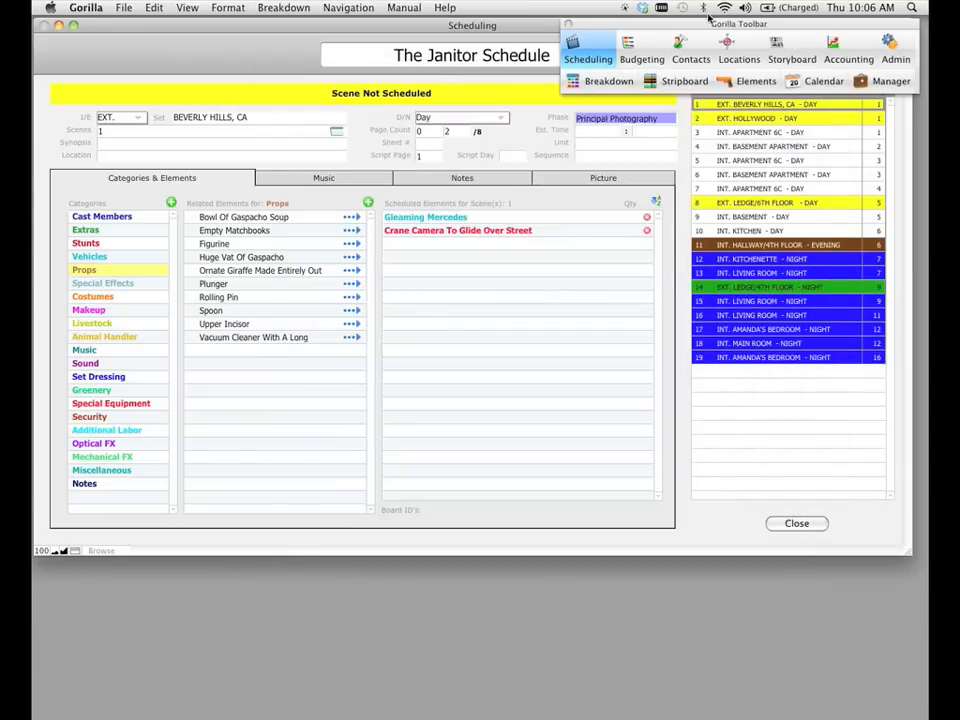
Move the Gorilla toolbar aside and view scene 3, INT. Apartment 6C
{"action": "left_click_drag", "start_coordinate": [759, 25], "coordinate": [517, 35]}
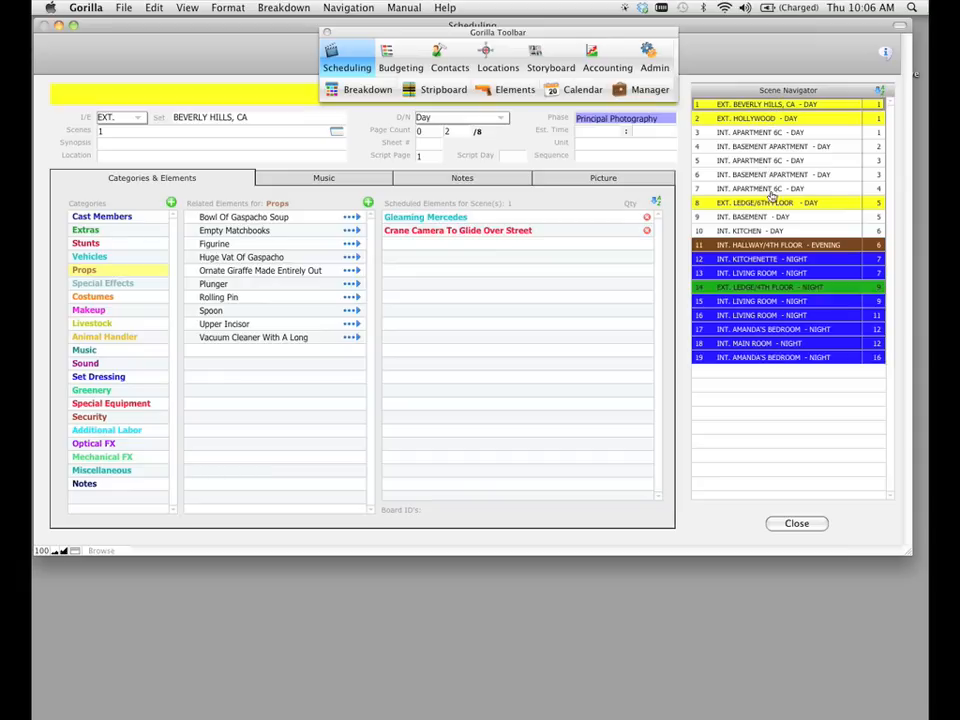
{"action": "left_click", "coordinate": [740, 133]}
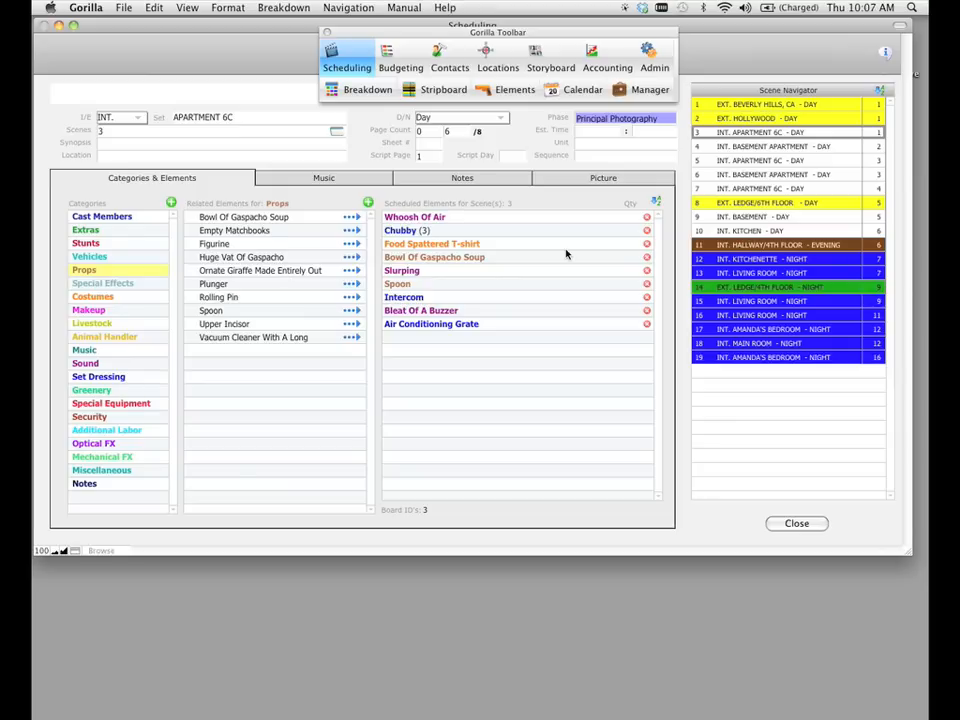
View the breakdown sheets for scenes 8, 14, 12 and 11 in turn
{"action": "left_click", "coordinate": [752, 203]}
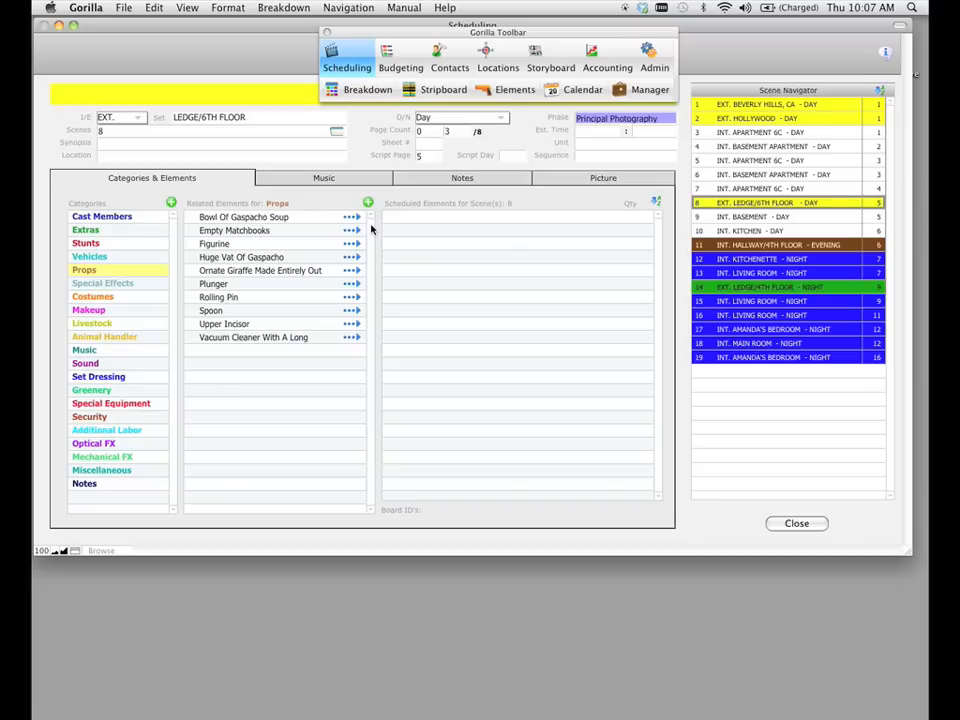
{"action": "left_click", "coordinate": [727, 289]}
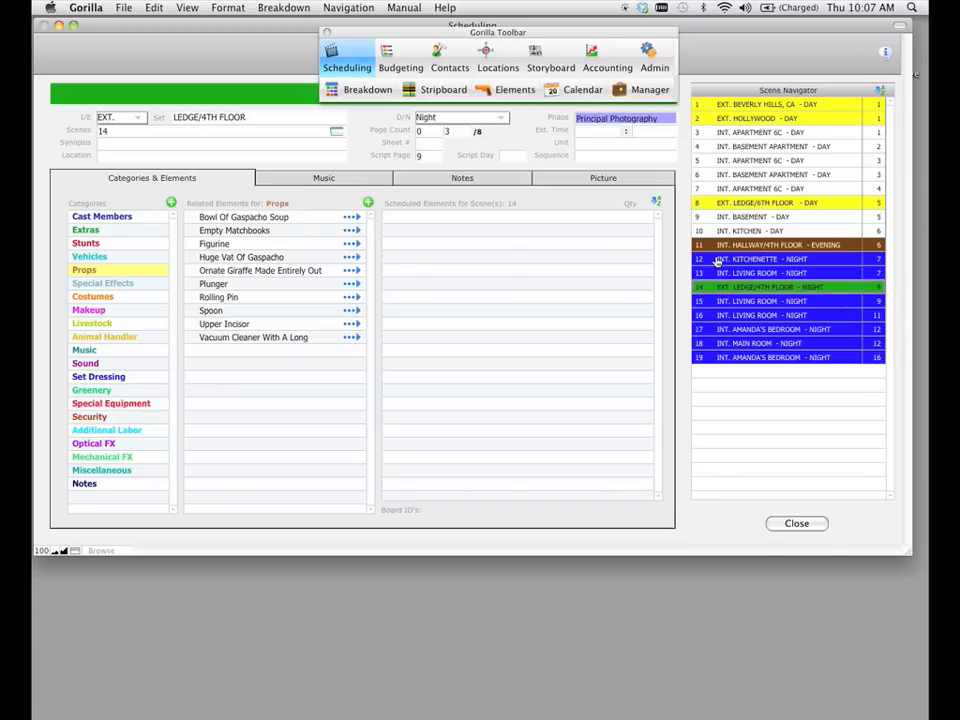
{"action": "left_click", "coordinate": [717, 260]}
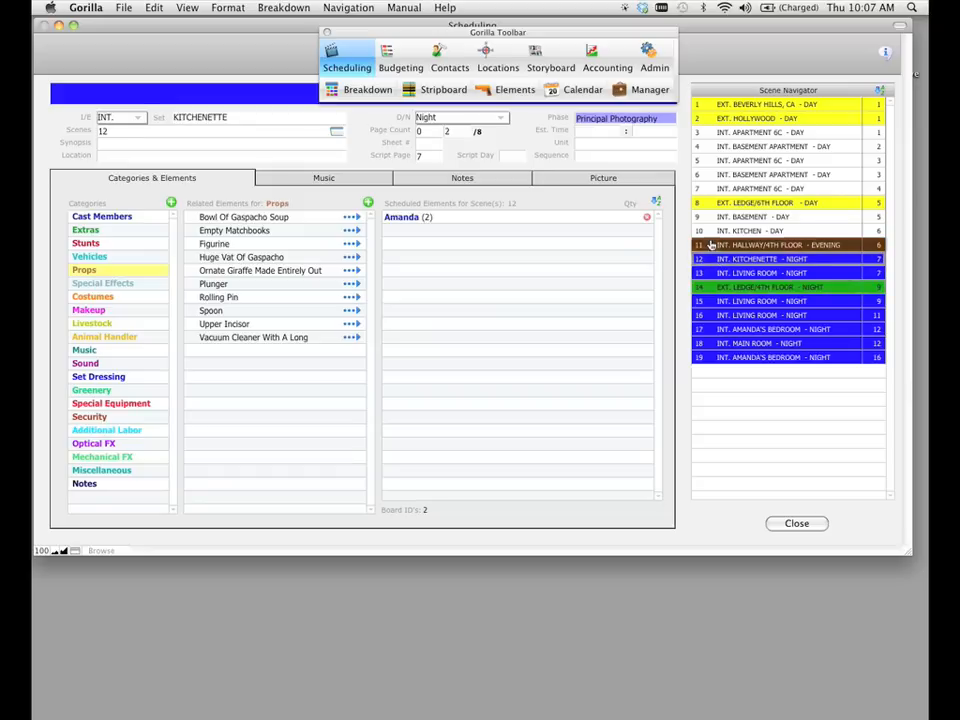
{"action": "left_click", "coordinate": [711, 245]}
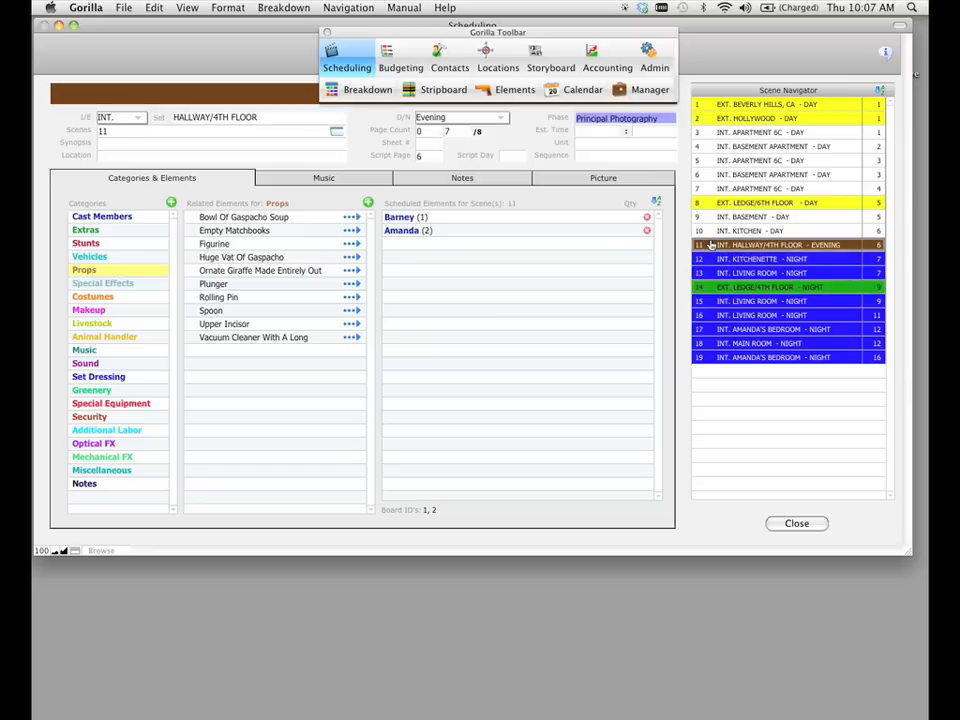